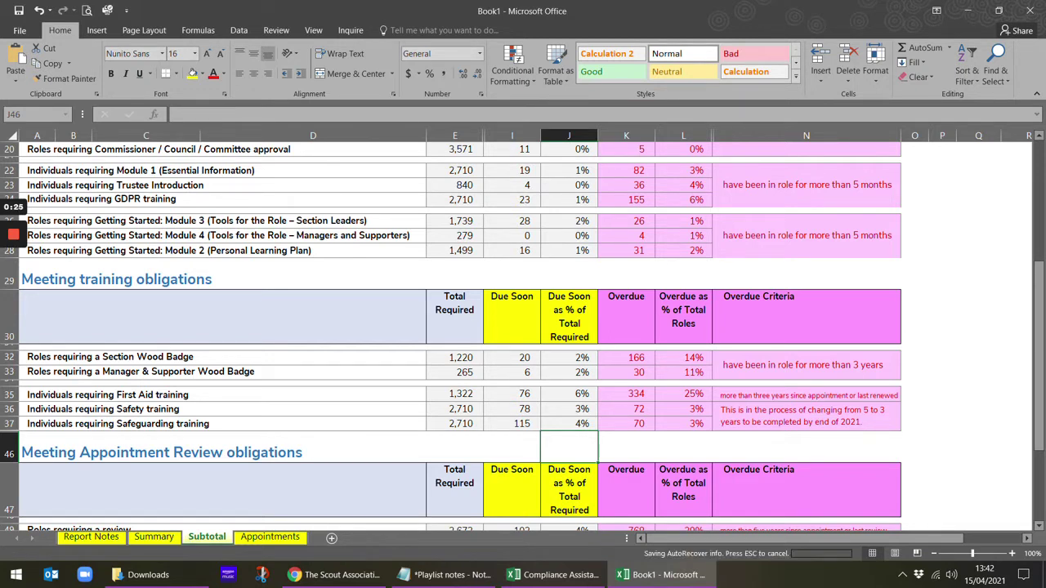
- Switch from the Meeting training obligations section to the Appointments sheet and look through its training columns up to First Aid Training Renewal Due By
{"action": "left_click", "coordinate": [146, 276]}
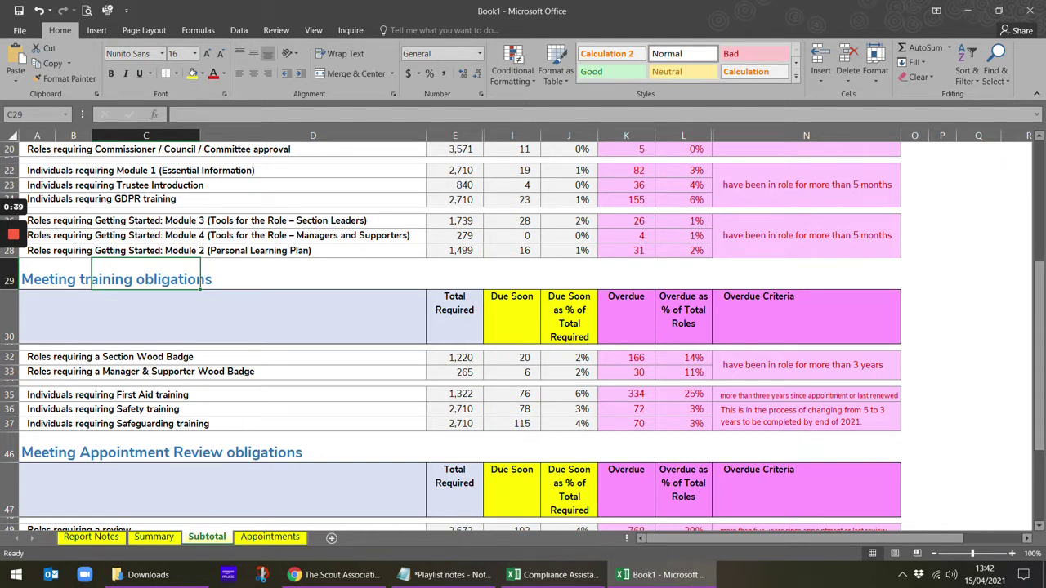
{"action": "left_click", "coordinate": [292, 542]}
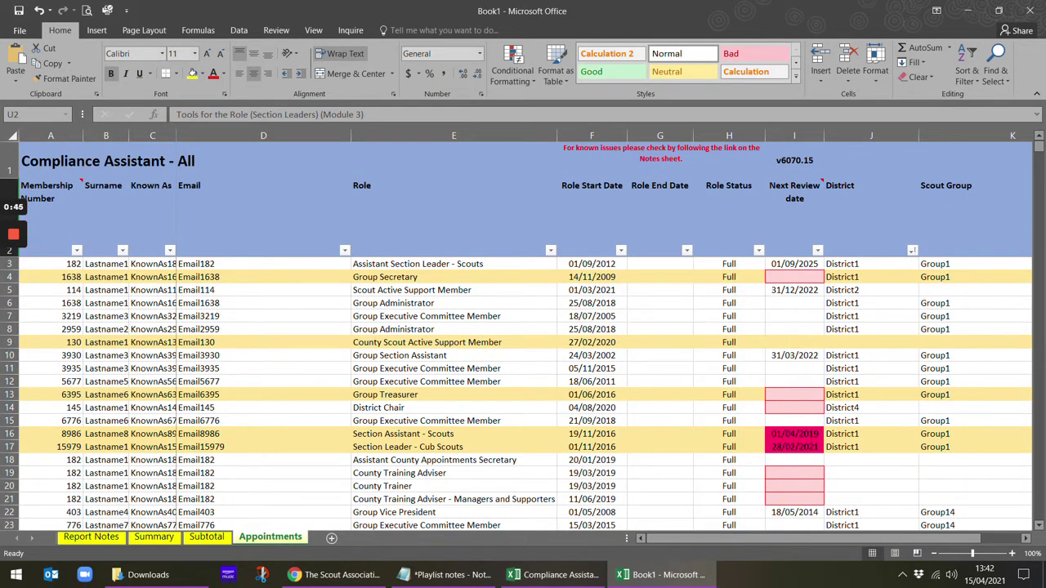
{"action": "left_click", "coordinate": [593, 369]}
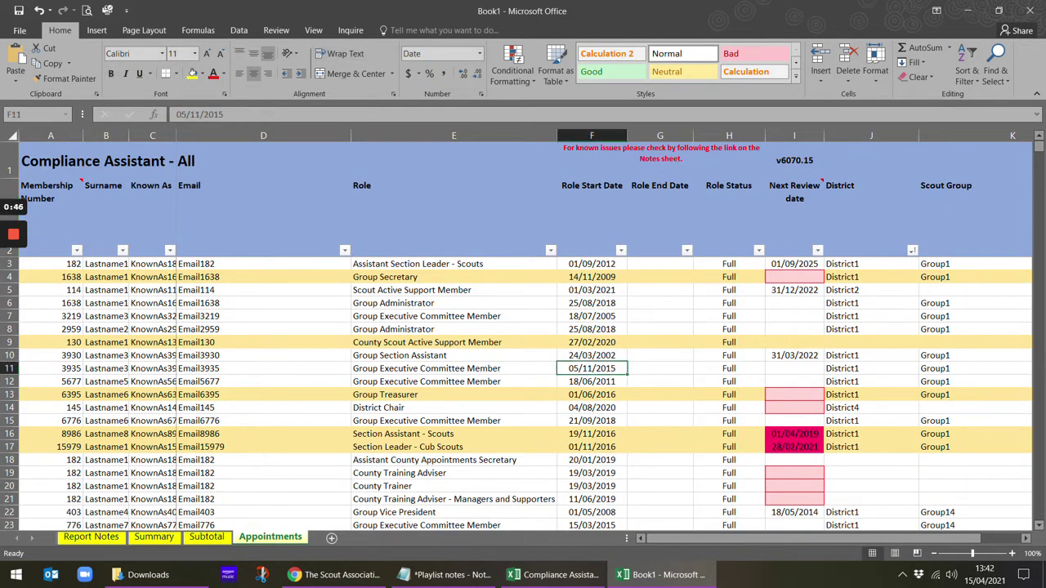
{"action": "left_click", "coordinate": [1023, 540]}
{"action": "left_click", "coordinate": [1024, 539]}
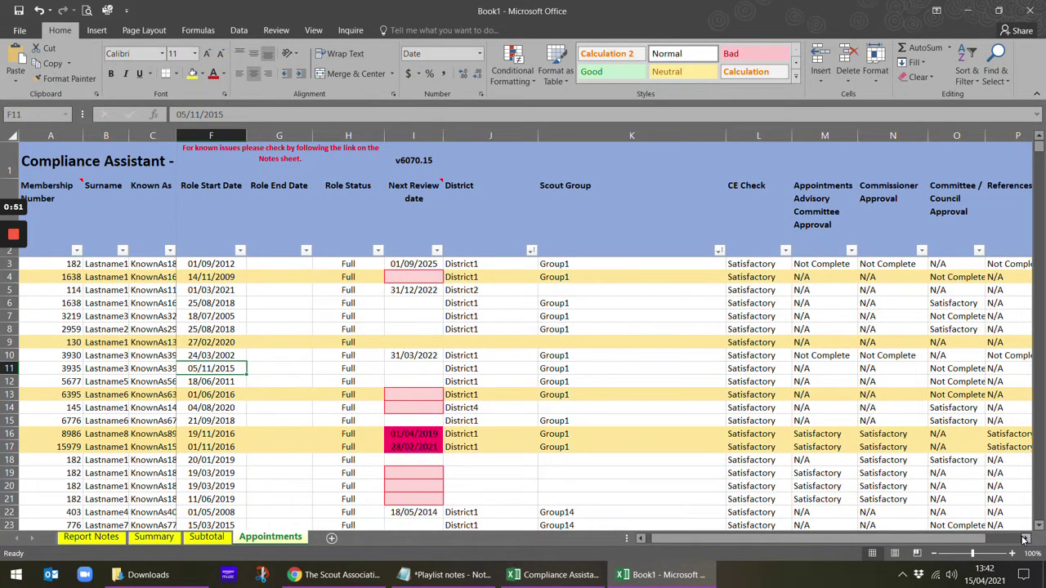
{"action": "left_click", "coordinate": [1023, 539]}
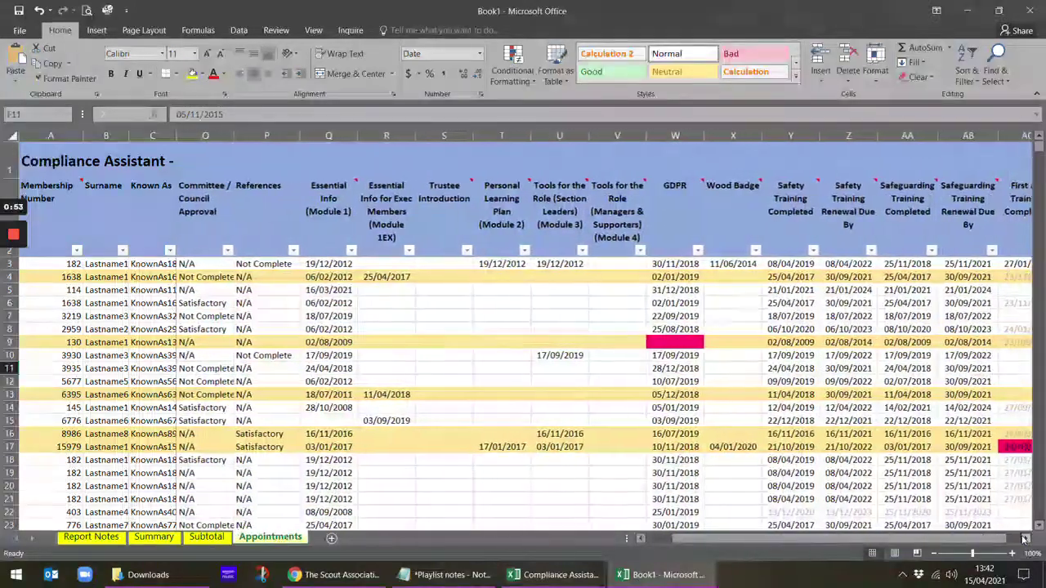
{"action": "left_click", "coordinate": [1024, 539]}
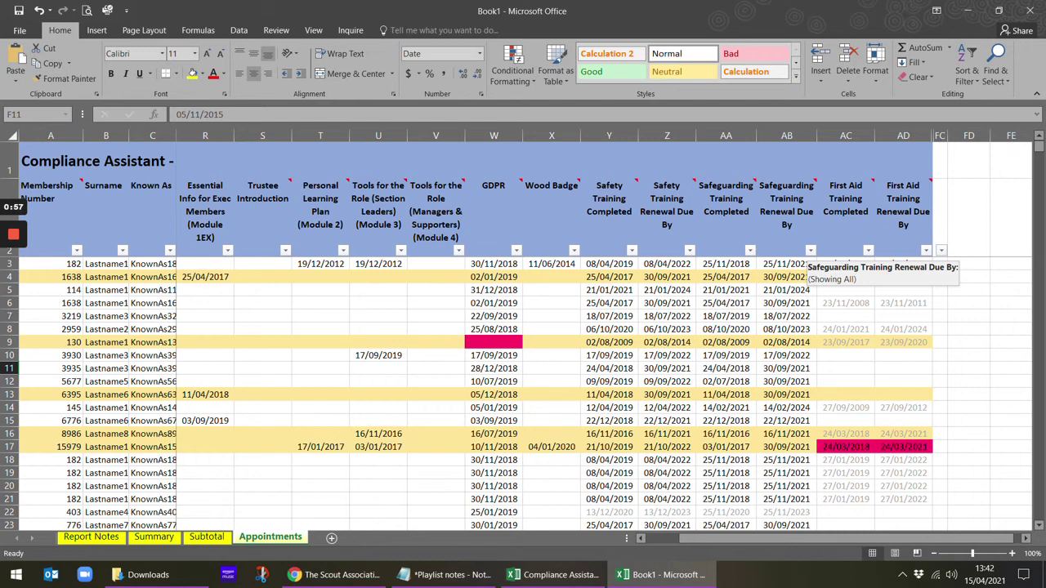
- Exclude the years 2024, 2023 and 2022 in the filter of the Safeguarding Training Renewal Due By column
{"action": "left_click", "coordinate": [810, 250]}
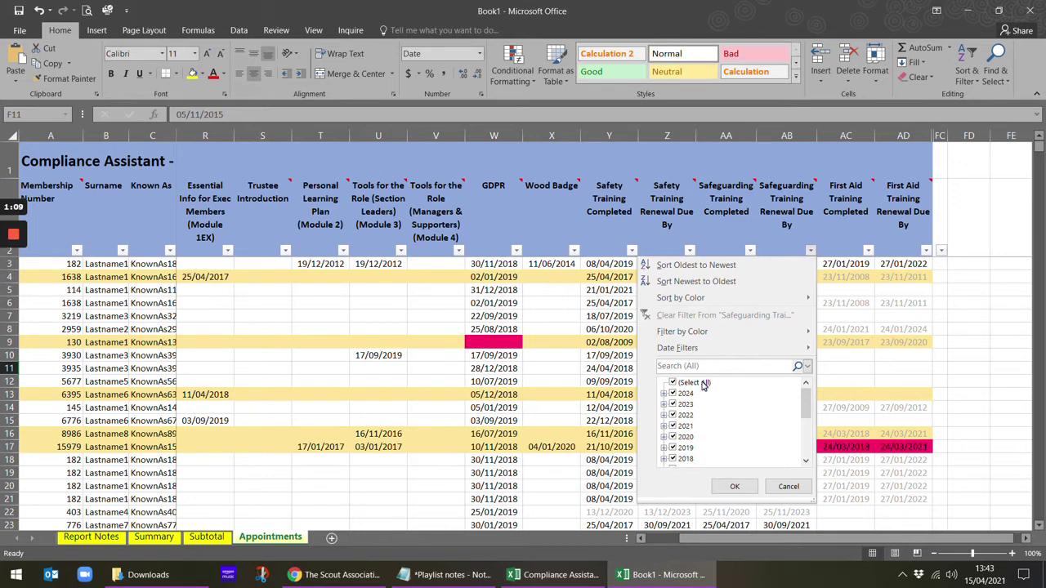
{"action": "left_click", "coordinate": [672, 394]}
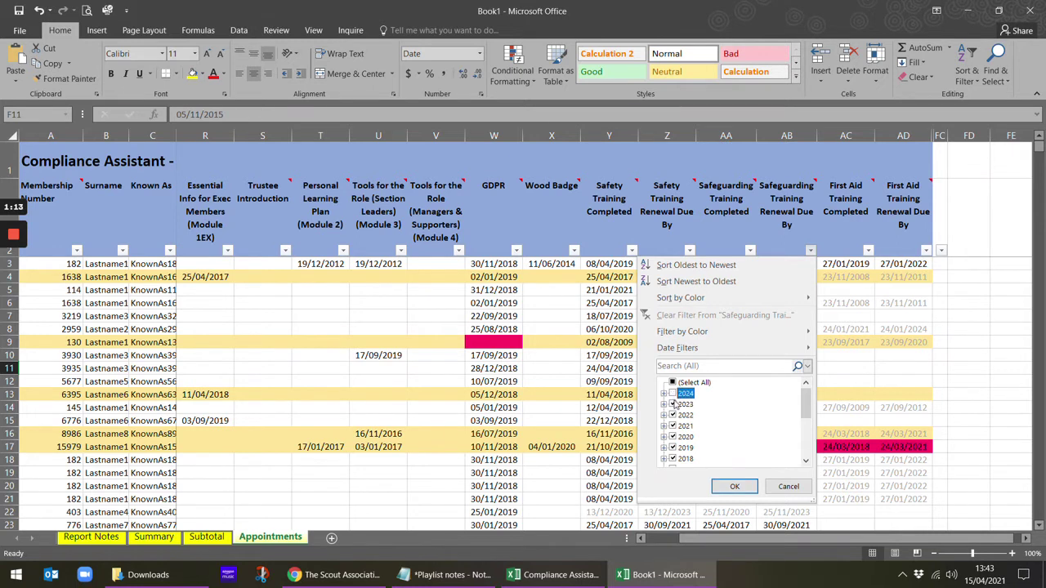
{"action": "left_click", "coordinate": [672, 405]}
{"action": "left_click", "coordinate": [673, 415]}
- Exclude August to December 2021 from the Safeguarding Training Renewal Due By dates as well, and apply the filter
{"action": "left_click", "coordinate": [663, 426]}
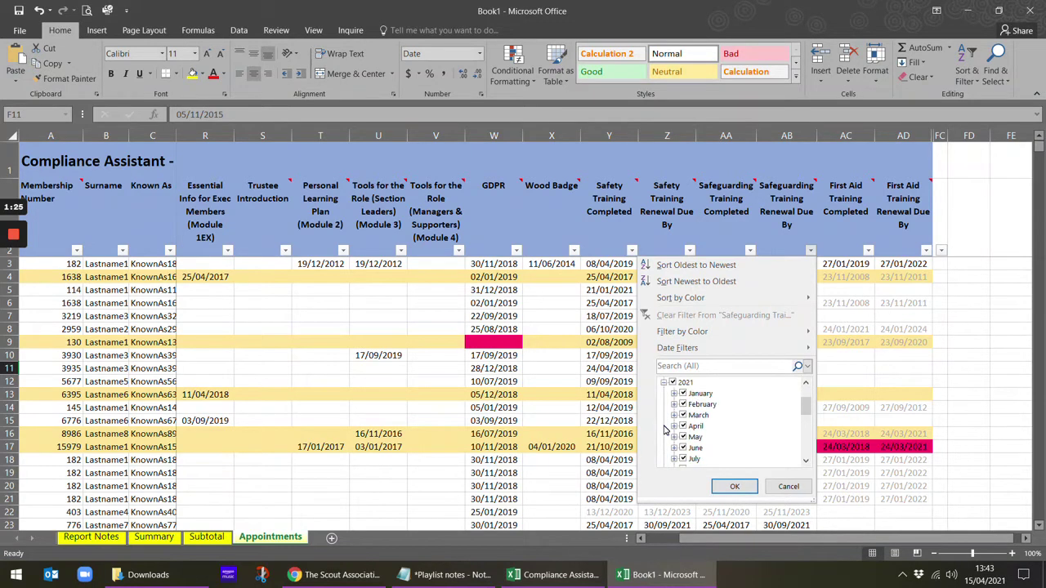
{"action": "left_click", "coordinate": [806, 462]}
{"action": "left_click", "coordinate": [806, 462]}
{"action": "left_click", "coordinate": [806, 461]}
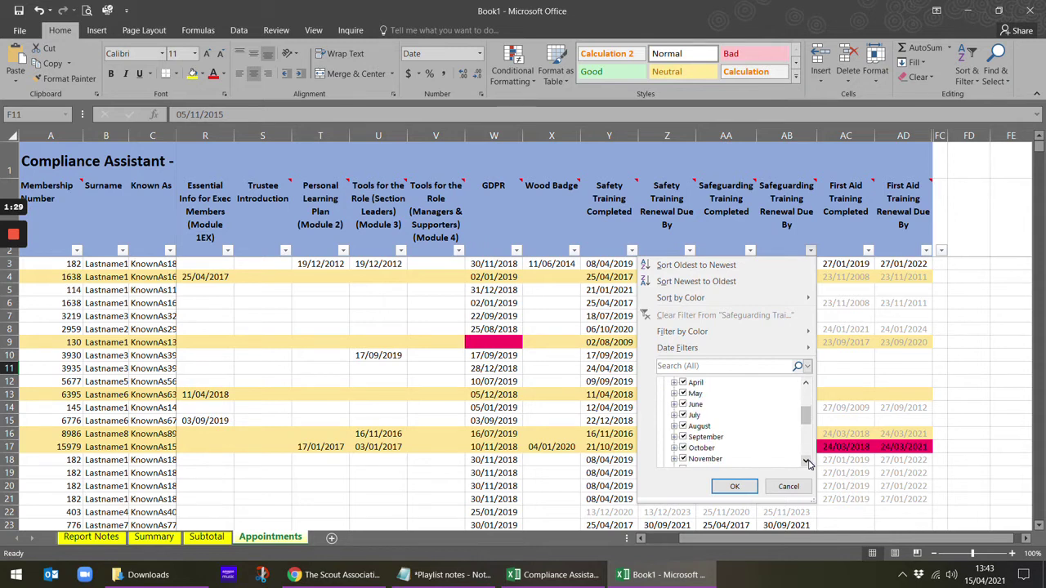
{"action": "left_click", "coordinate": [806, 462]}
{"action": "left_click", "coordinate": [684, 460]}
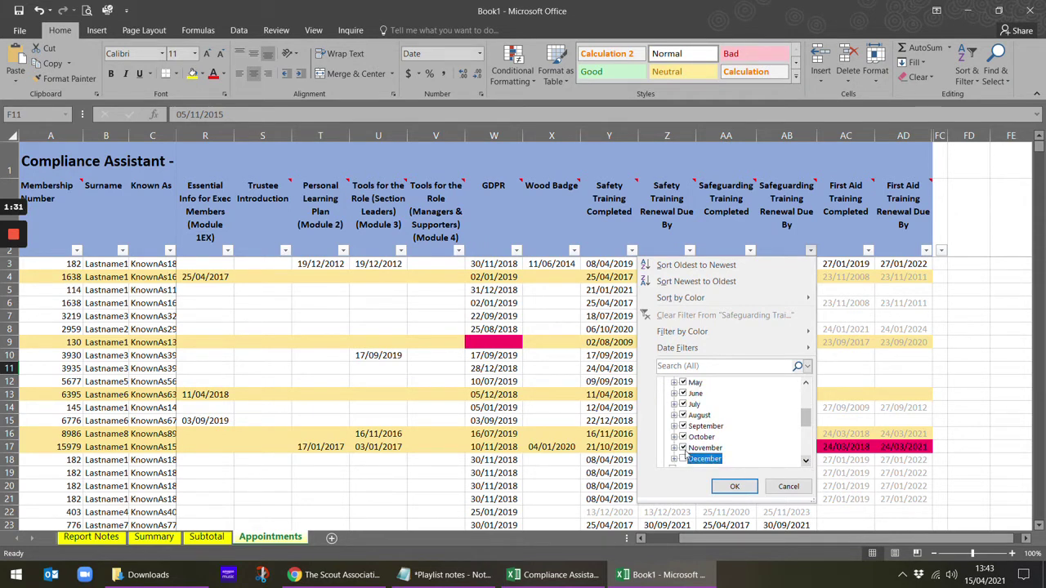
{"action": "left_click", "coordinate": [684, 447]}
{"action": "left_click", "coordinate": [684, 437]}
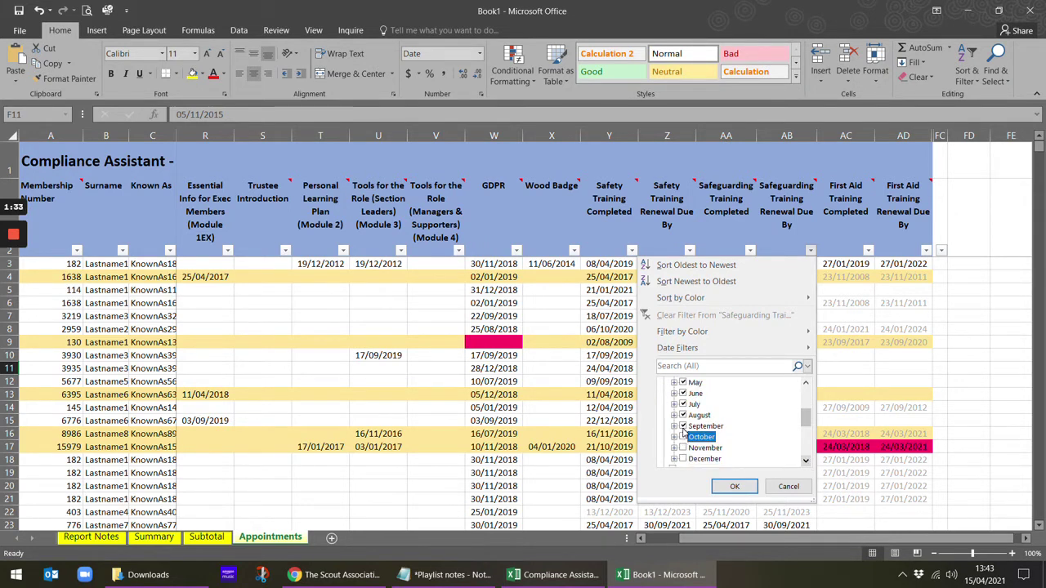
{"action": "left_click", "coordinate": [684, 426]}
{"action": "left_click", "coordinate": [684, 415]}
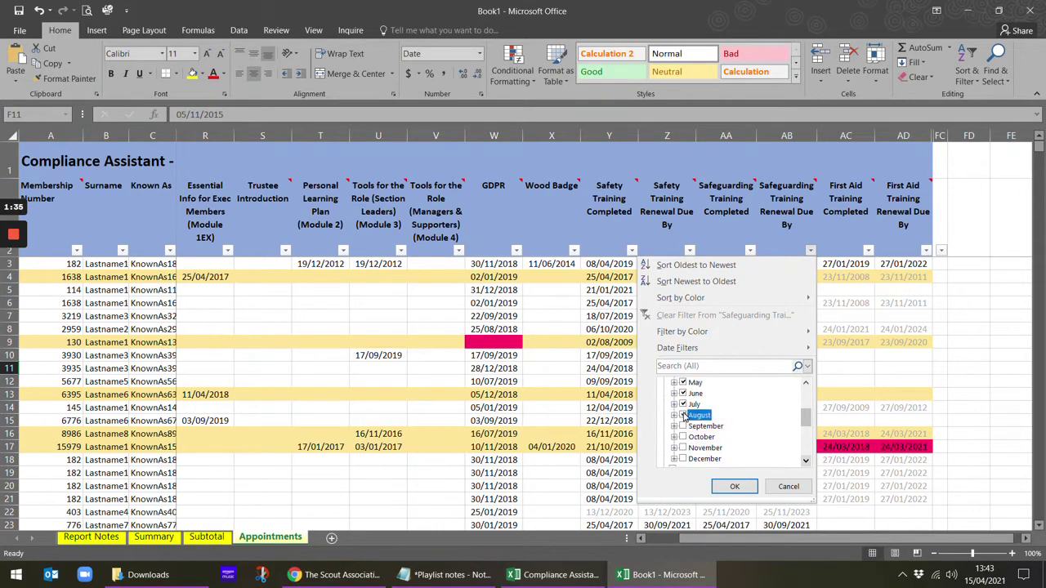
{"action": "left_click", "coordinate": [747, 487]}
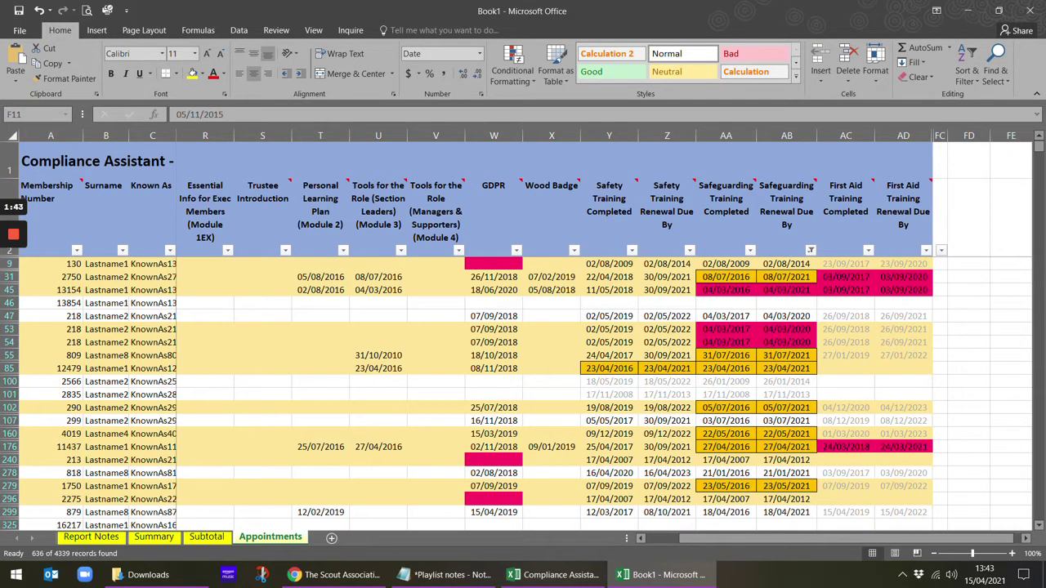
- Examine the safeguarding completion and renewal dates of the filtered records in rows 47, 31 and 45, comparing their highlighting
{"action": "left_click", "coordinate": [726, 316]}
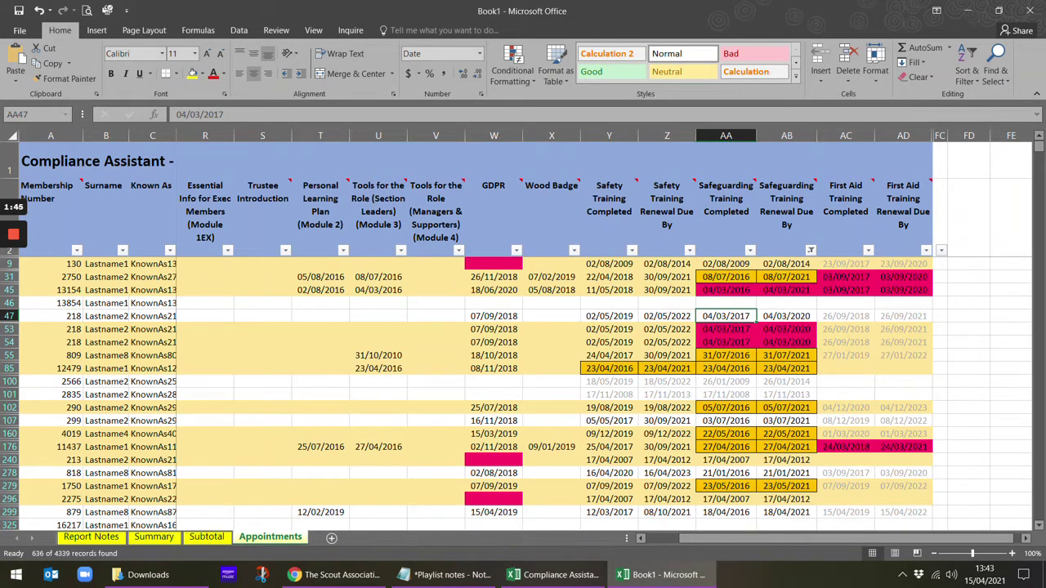
{"action": "left_click", "coordinate": [786, 316]}
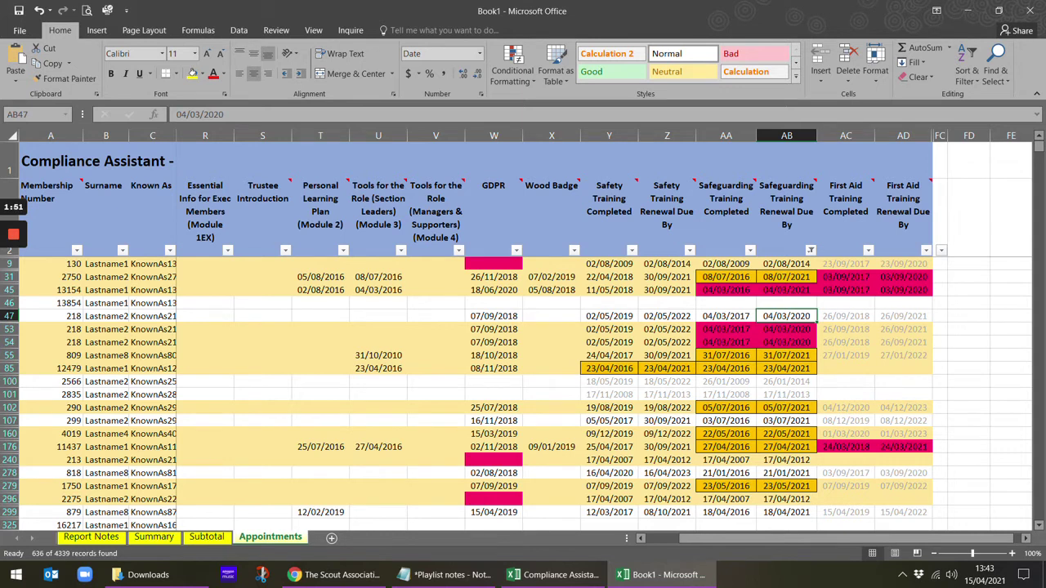
{"action": "left_click", "coordinate": [786, 277]}
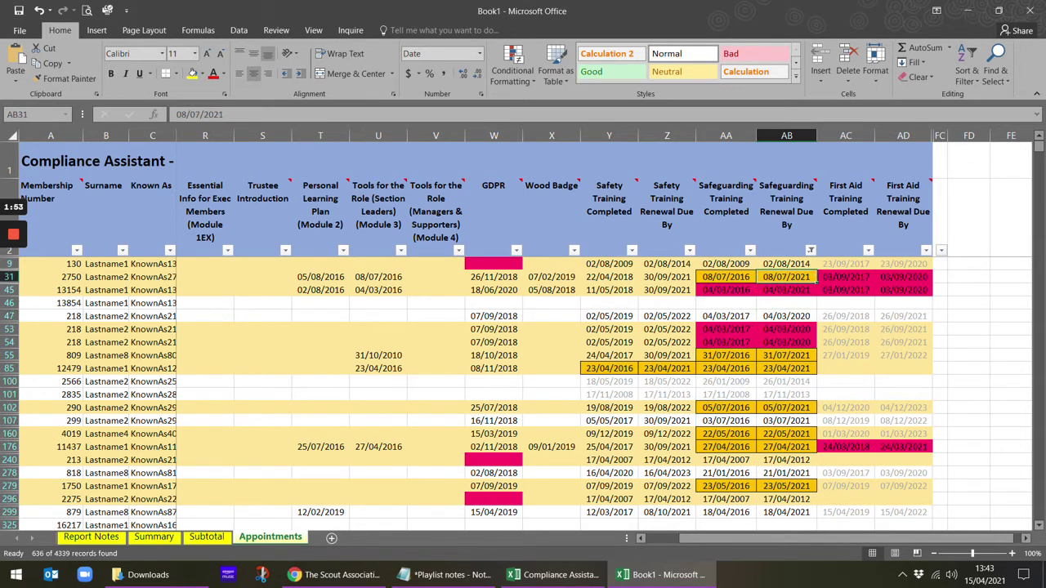
{"action": "left_click", "coordinate": [786, 290]}
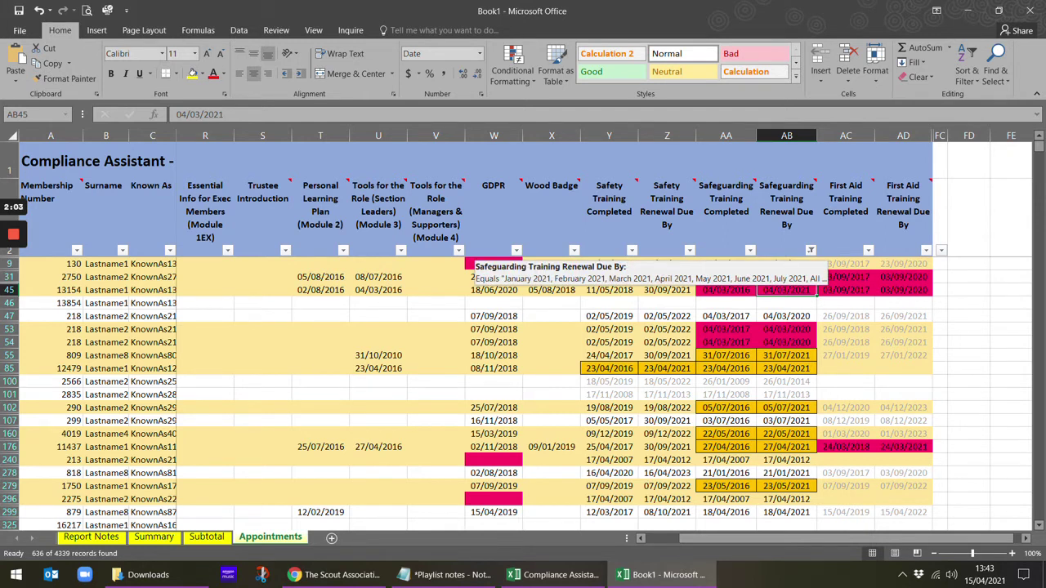
- Reset the Safeguarding Training Renewal Due By filter so that all dates are selected again
{"action": "left_click", "coordinate": [810, 250]}
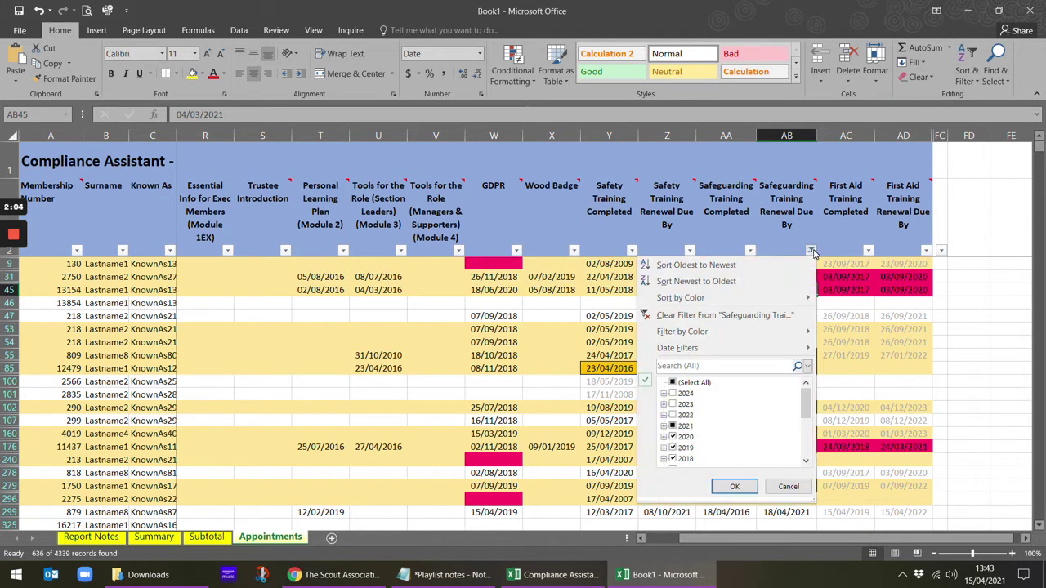
{"action": "left_click", "coordinate": [694, 382]}
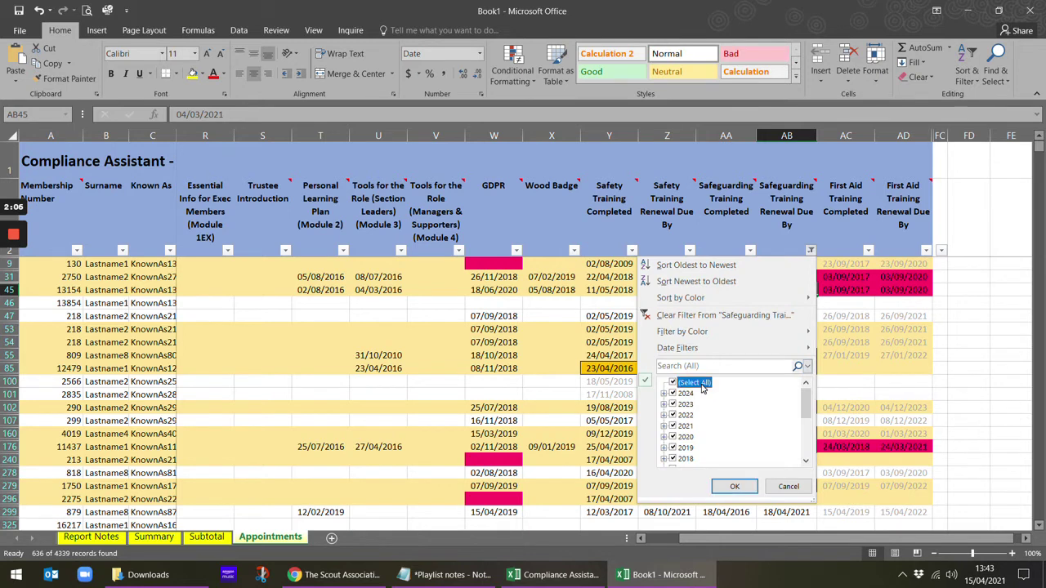
{"action": "left_click", "coordinate": [735, 486]}
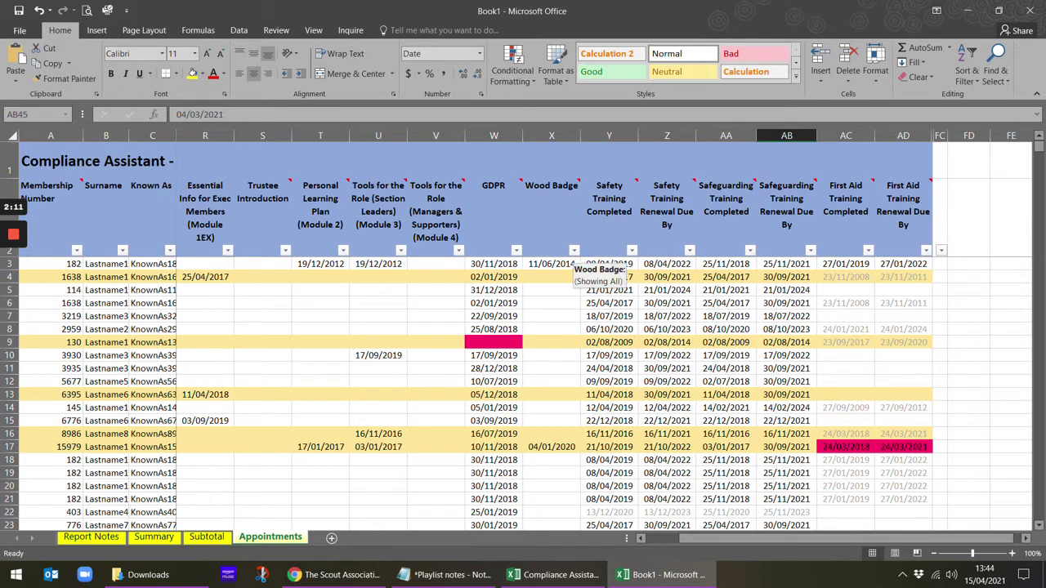
- Filter the Wood Badge column to show only records with blank entries
{"action": "left_click", "coordinate": [574, 250]}
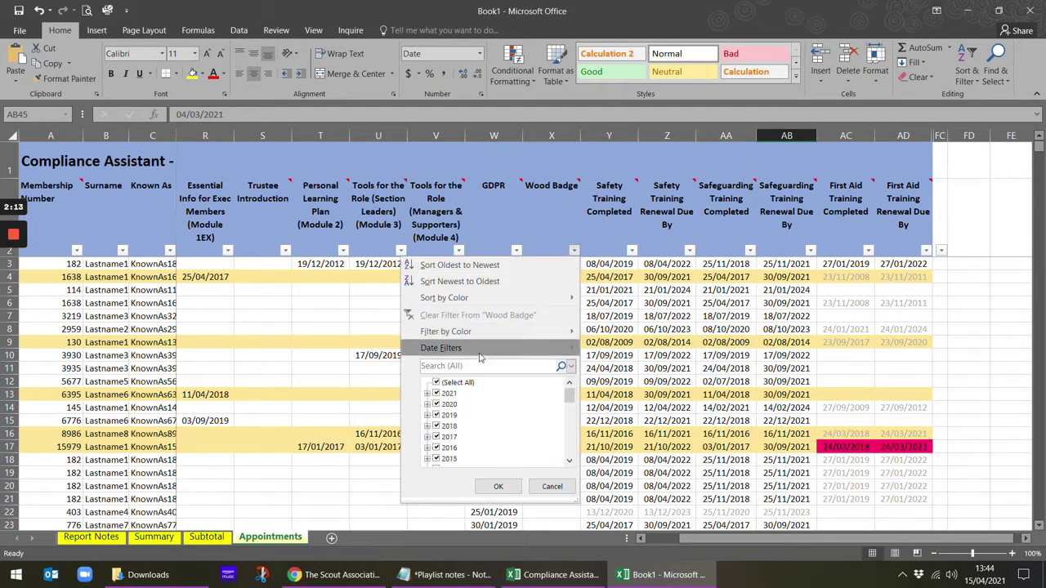
{"action": "left_click", "coordinate": [459, 382]}
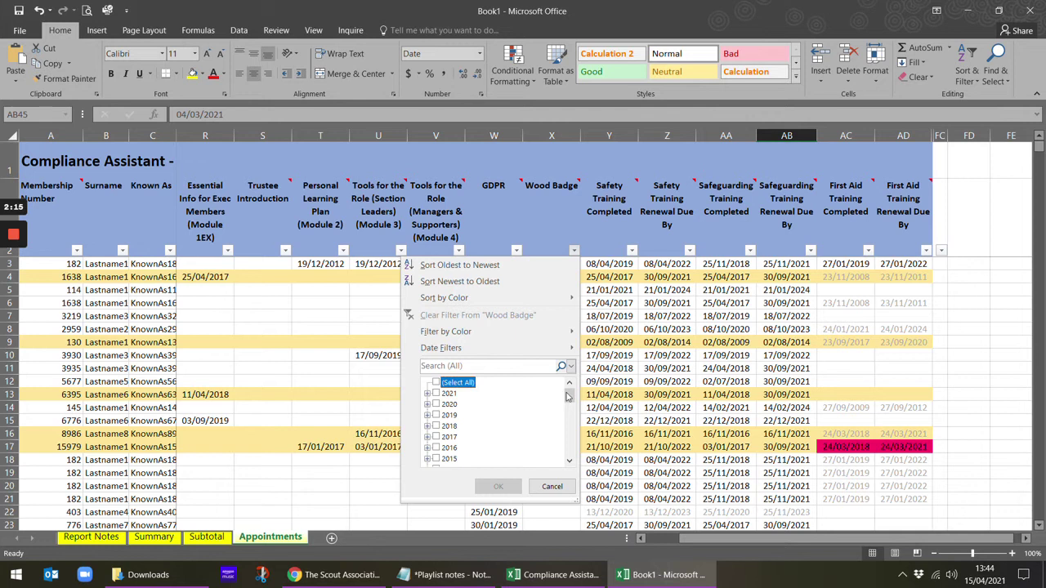
{"action": "left_click_drag", "start_coordinate": [570, 397], "coordinate": [572, 454]}
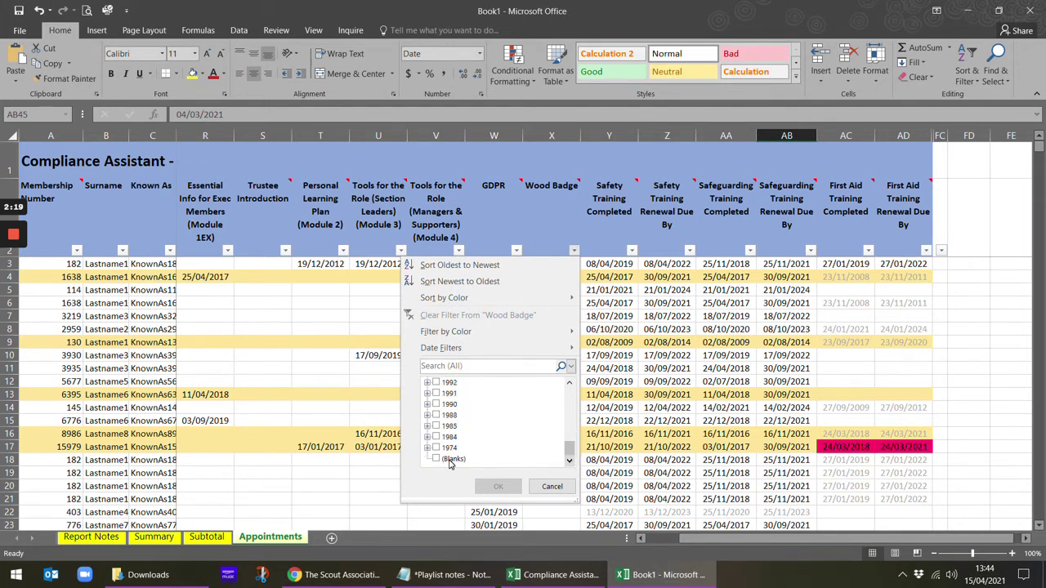
{"action": "left_click", "coordinate": [450, 460]}
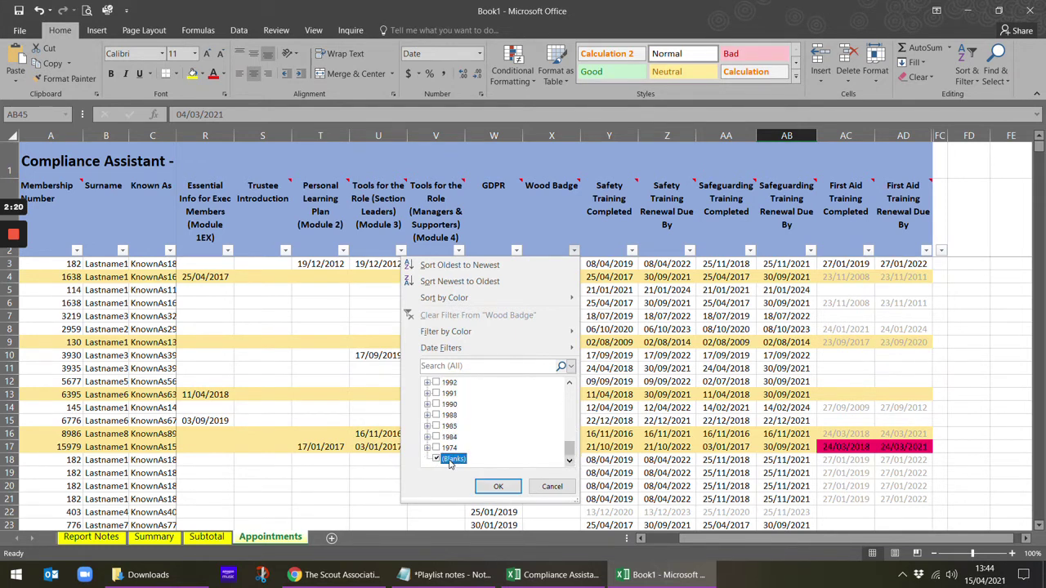
{"action": "left_click", "coordinate": [512, 488]}
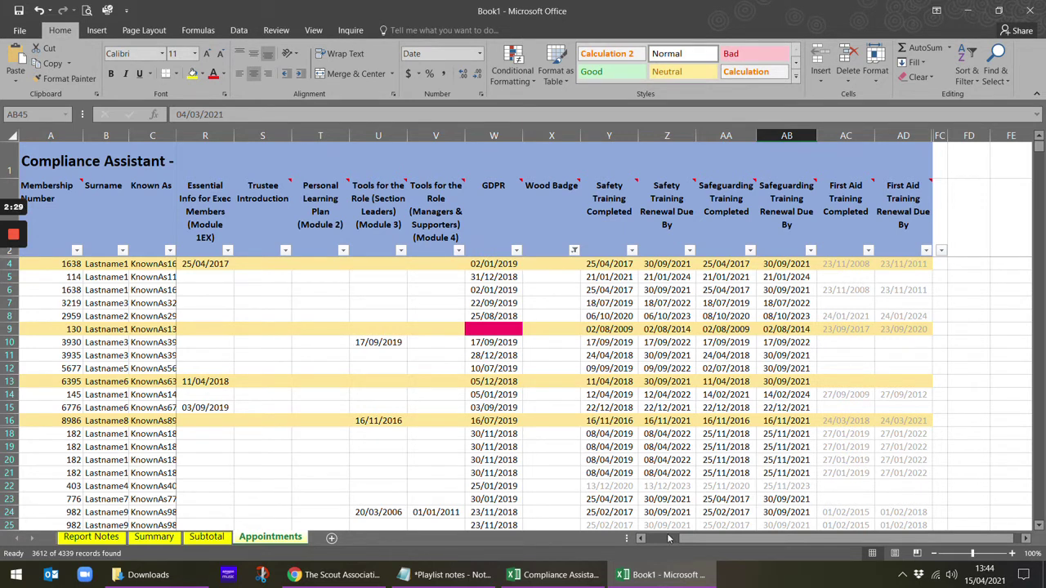
- Examine the Wood Badge column of the filtered records for blank cells highlighted as due soon or overdue
{"action": "scroll", "coordinate": [515, 394], "scroll_direction": "down", "scroll_amount": 10}
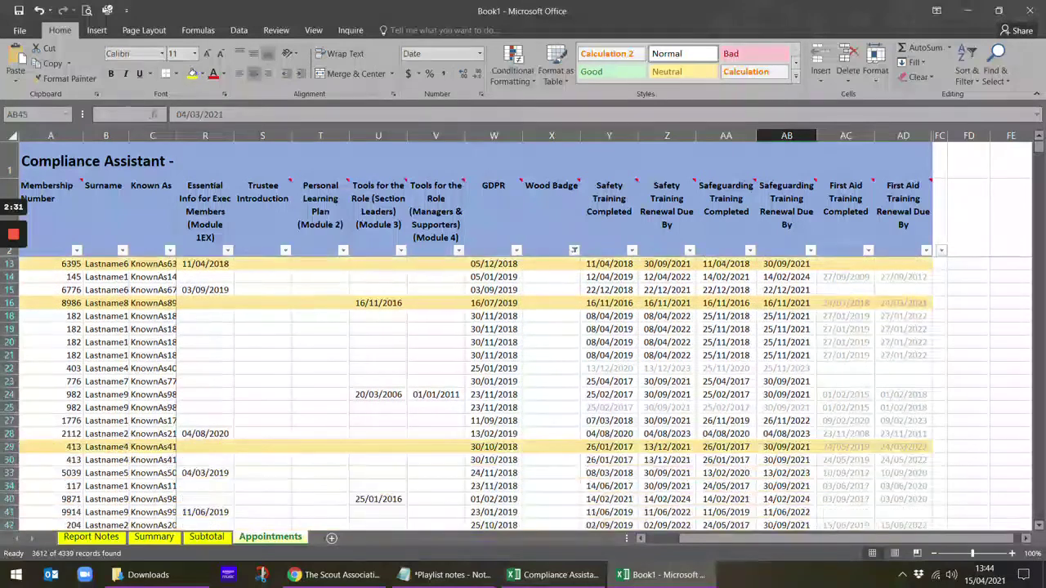
{"action": "scroll", "coordinate": [516, 394], "scroll_direction": "down", "scroll_amount": 2}
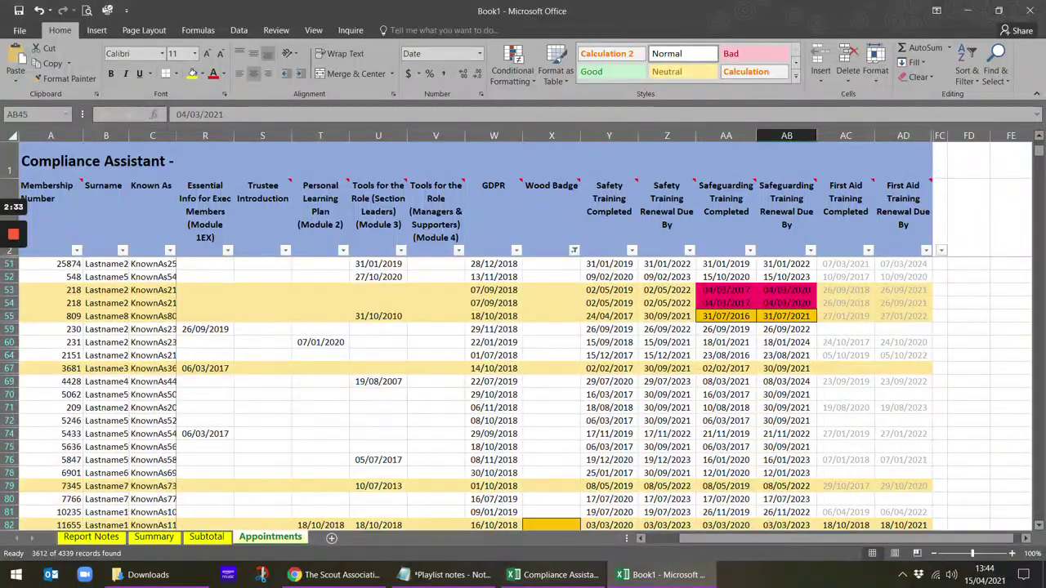
{"action": "left_click", "coordinate": [552, 136]}
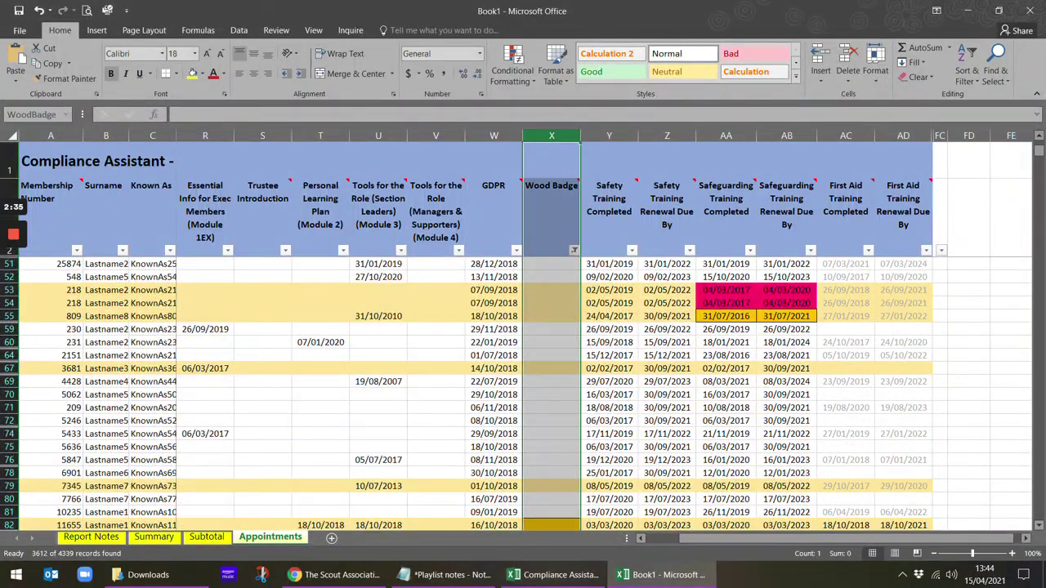
{"action": "scroll", "coordinate": [516, 394], "scroll_direction": "down", "scroll_amount": 7}
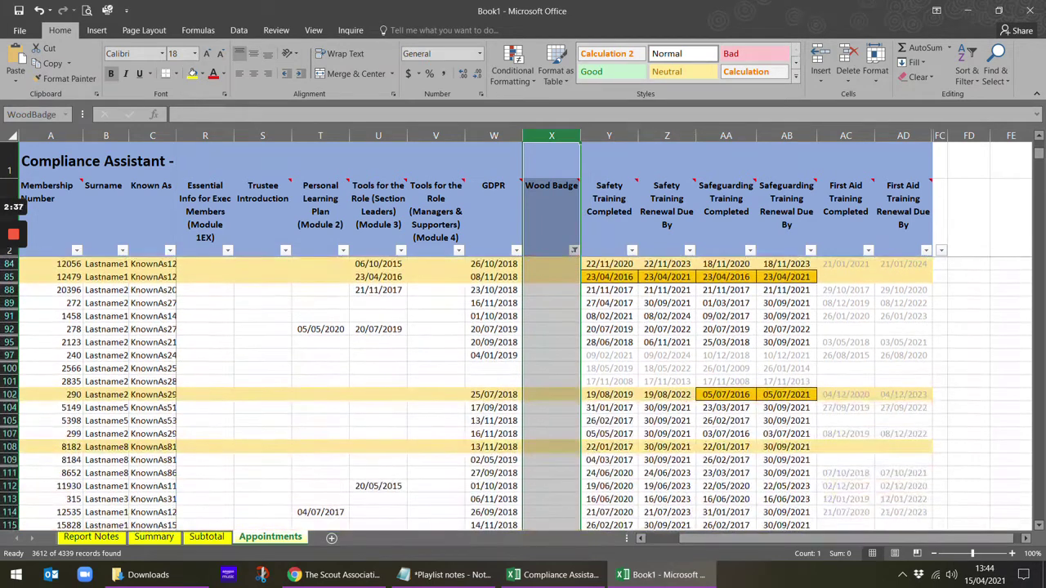
{"action": "scroll", "coordinate": [516, 393], "scroll_direction": "down", "scroll_amount": 5}
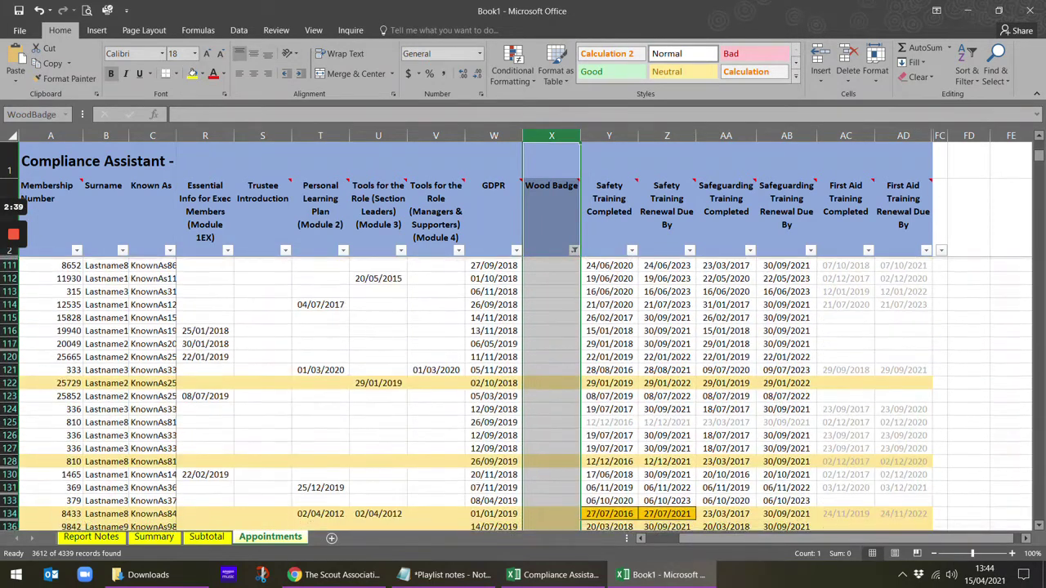
{"action": "scroll", "coordinate": [467, 394], "scroll_direction": "up", "scroll_amount": 9}
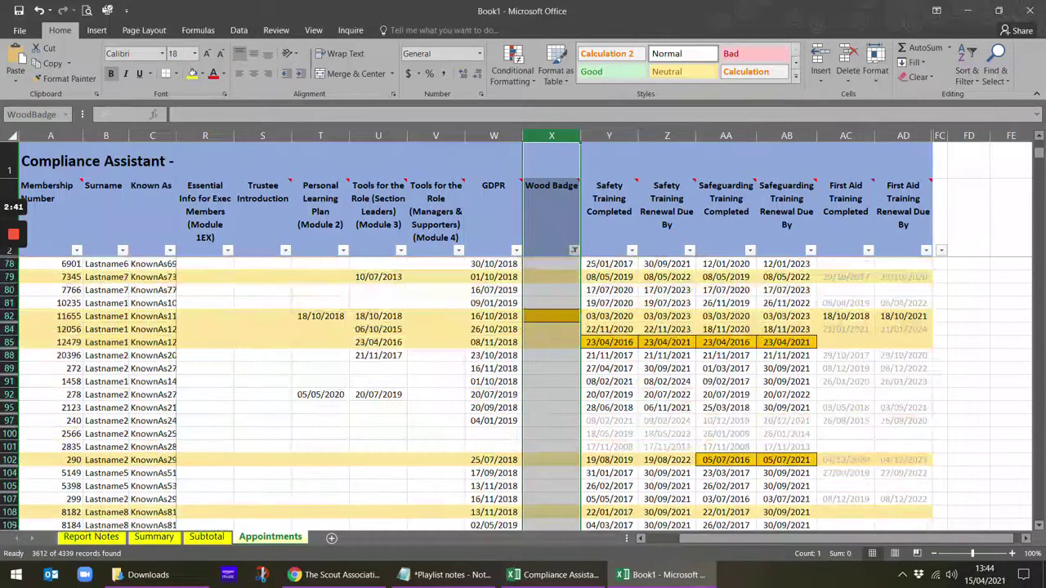
{"action": "scroll", "coordinate": [466, 393], "scroll_direction": "up", "scroll_amount": 10}
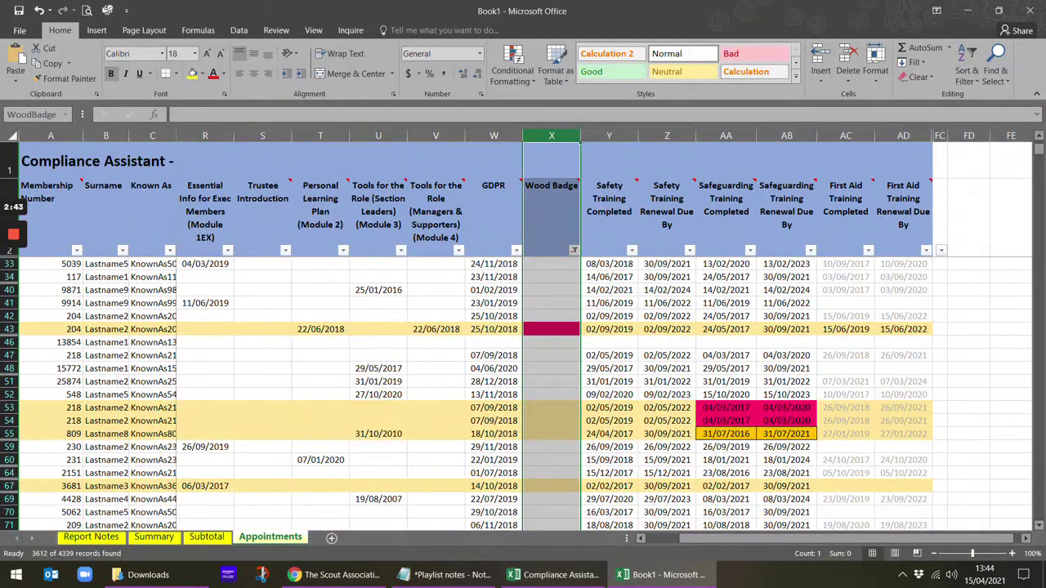
{"action": "scroll", "coordinate": [517, 394], "scroll_direction": "up", "scroll_amount": 5}
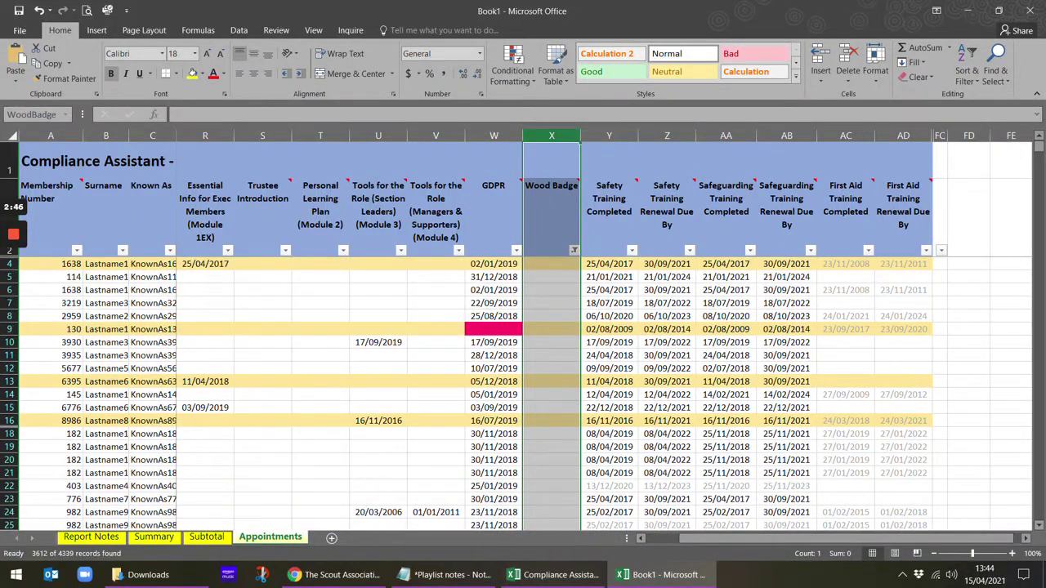
{"action": "left_click", "coordinate": [552, 264]}
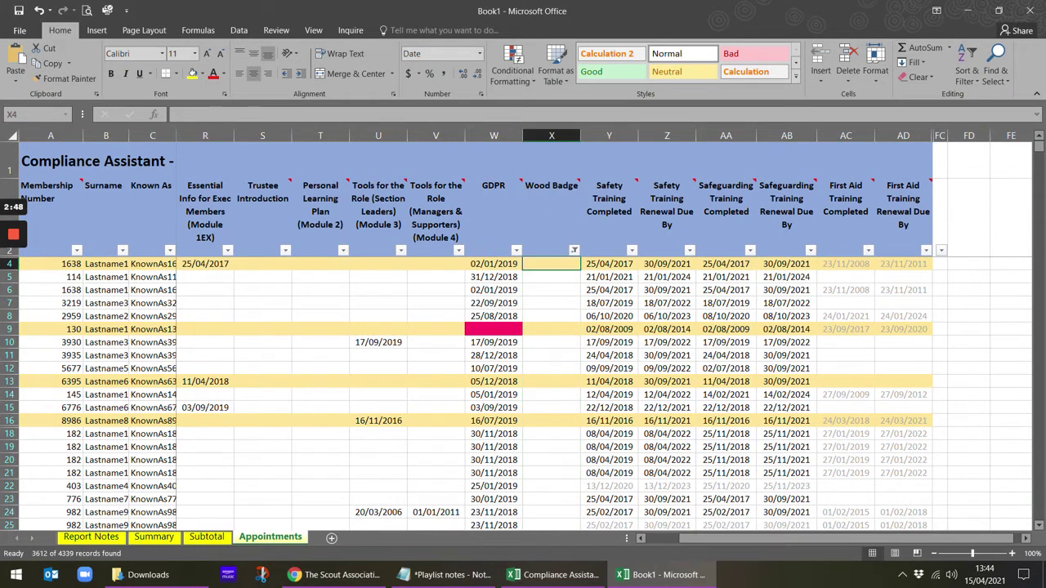